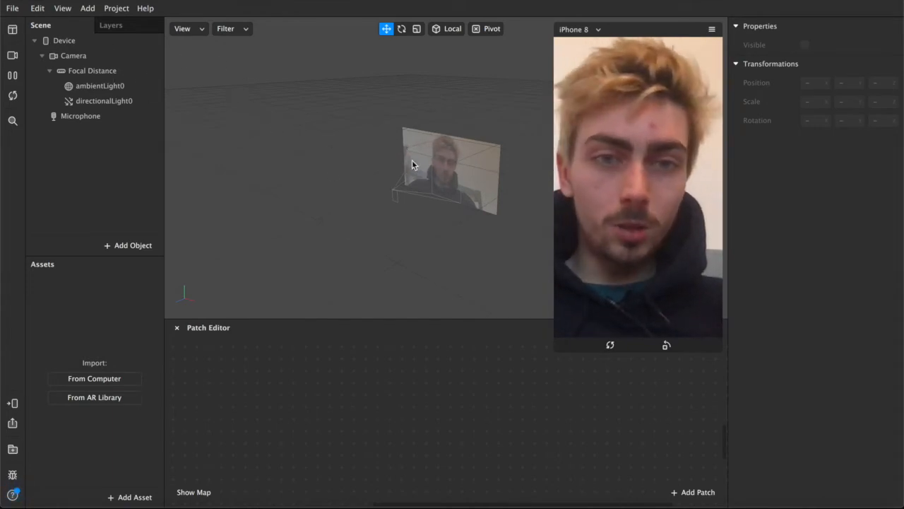
- Create an Instruction on Opening patch group for the Device's custom instruction
{"action": "left_click", "coordinate": [63, 43]}
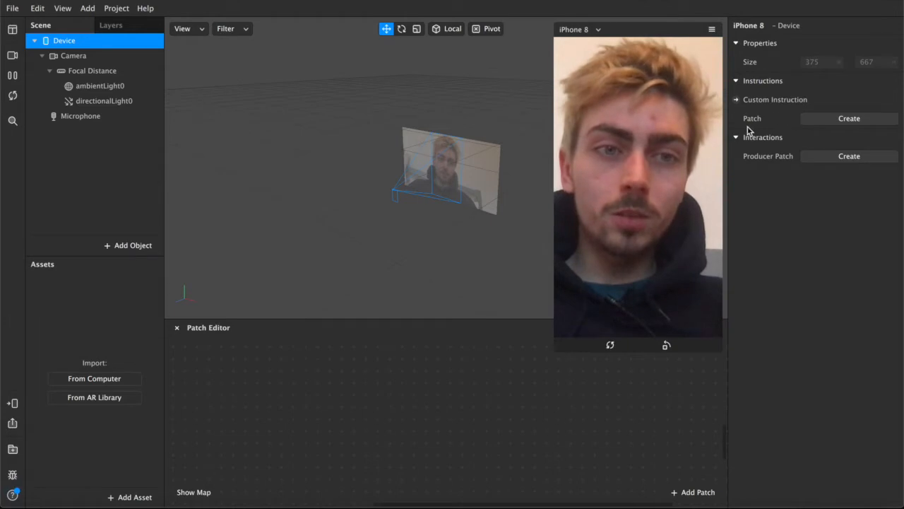
{"action": "left_click", "coordinate": [829, 118]}
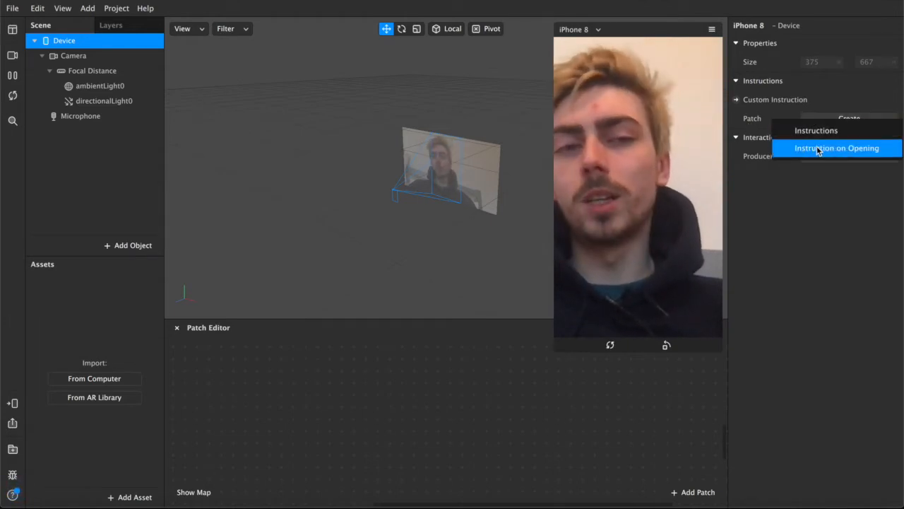
{"action": "left_click", "coordinate": [816, 132]}
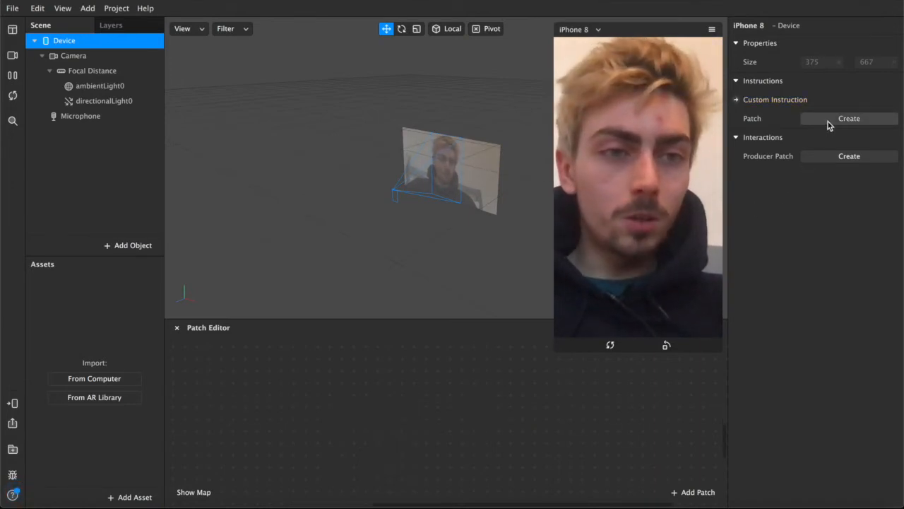
{"action": "left_click", "coordinate": [828, 121]}
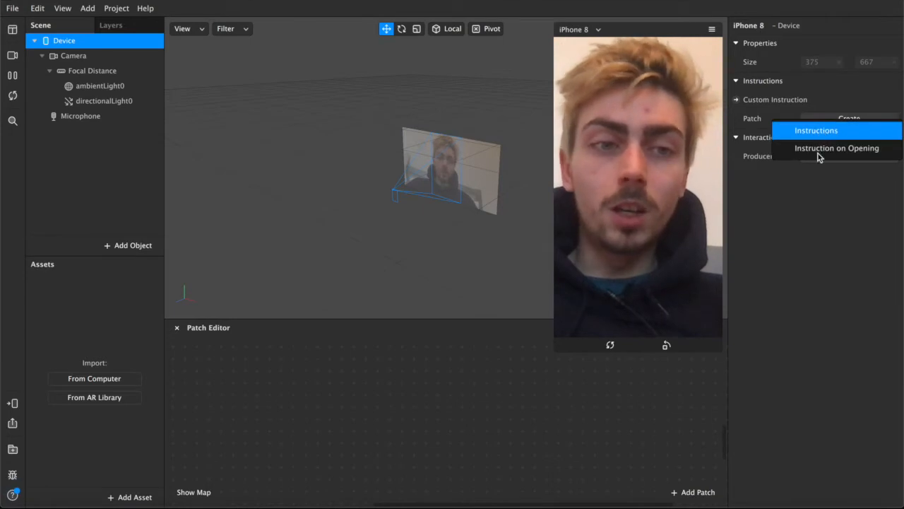
{"action": "left_click", "coordinate": [816, 147]}
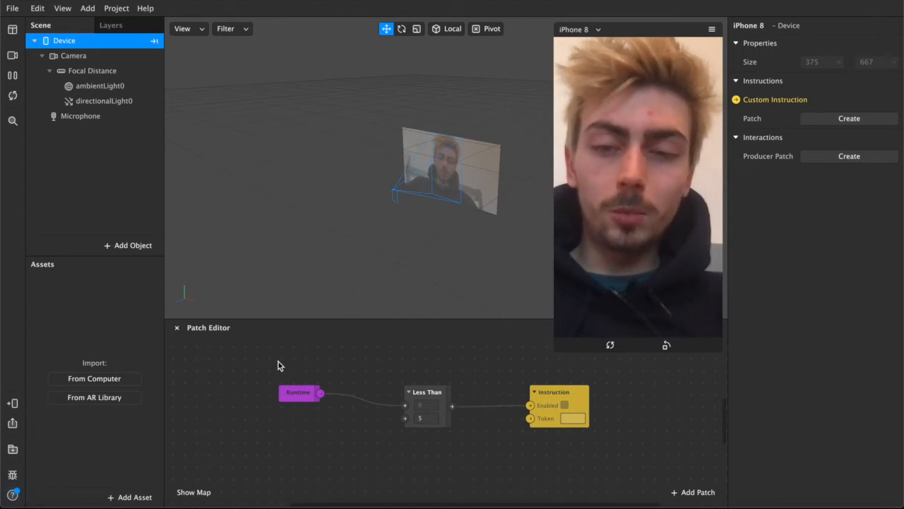
- Examine the Runtime, Less Than and Instruction patches and how they are connected
{"action": "left_click", "coordinate": [311, 395]}
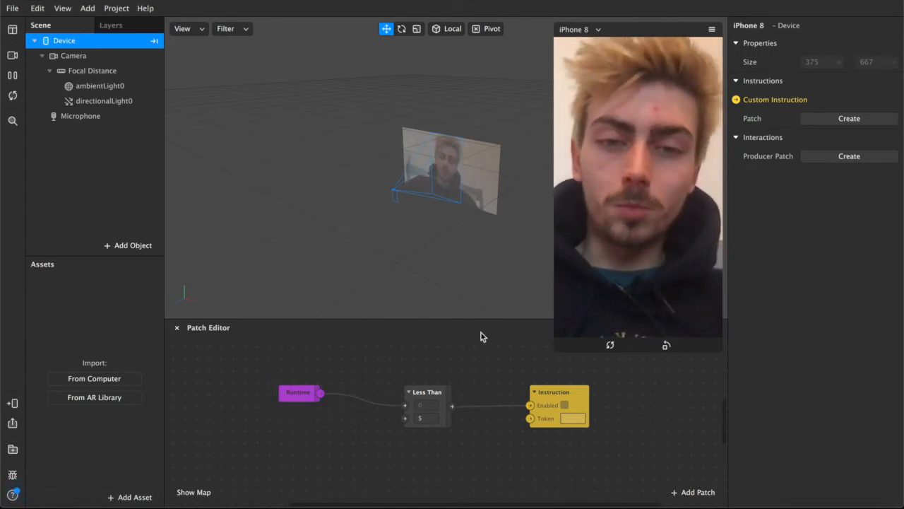
{"action": "left_click", "coordinate": [424, 394]}
{"action": "left_click", "coordinate": [488, 397]}
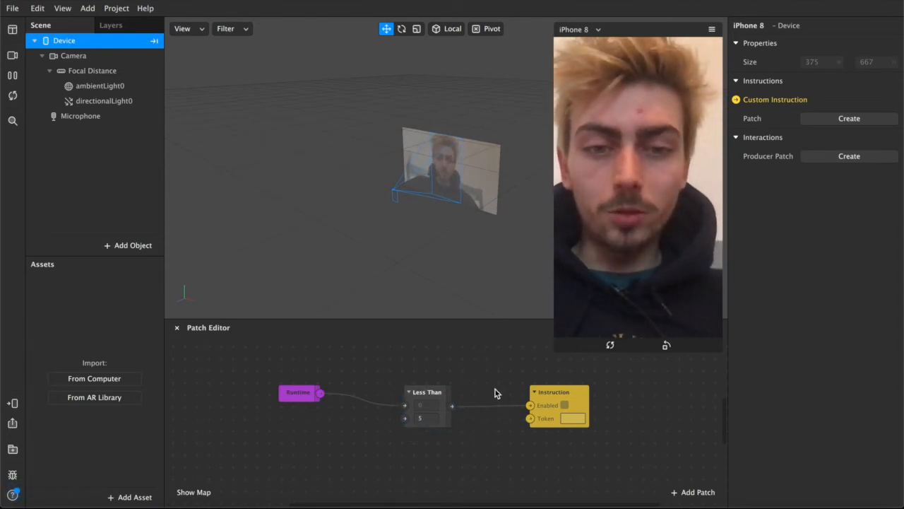
{"action": "left_click", "coordinate": [565, 392]}
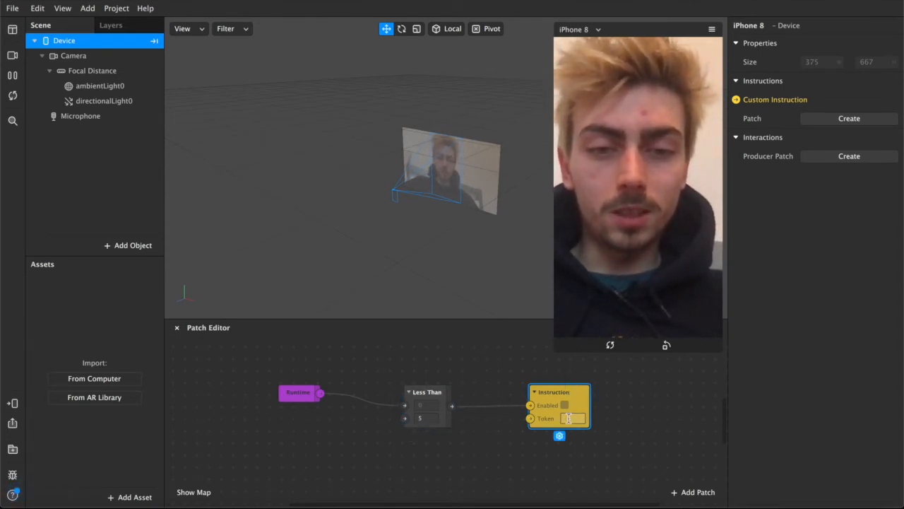
{"action": "left_click", "coordinate": [473, 429]}
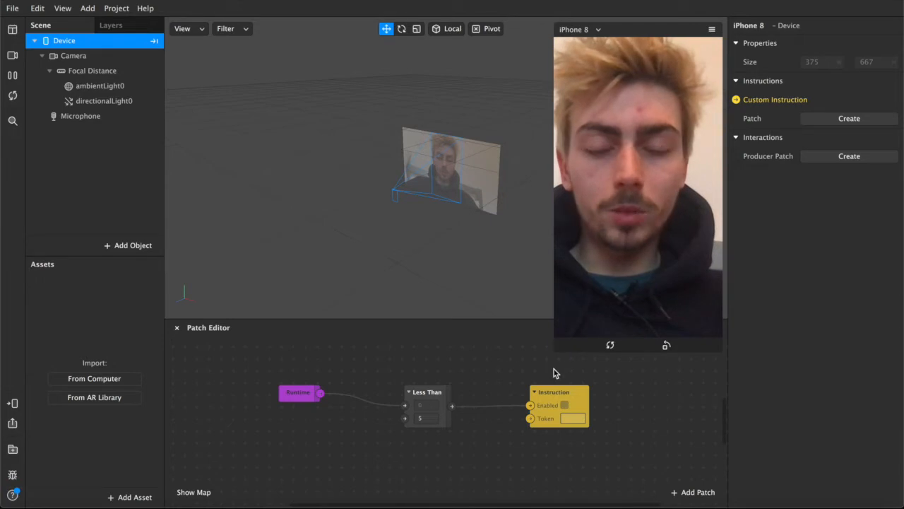
{"action": "left_click", "coordinate": [421, 427]}
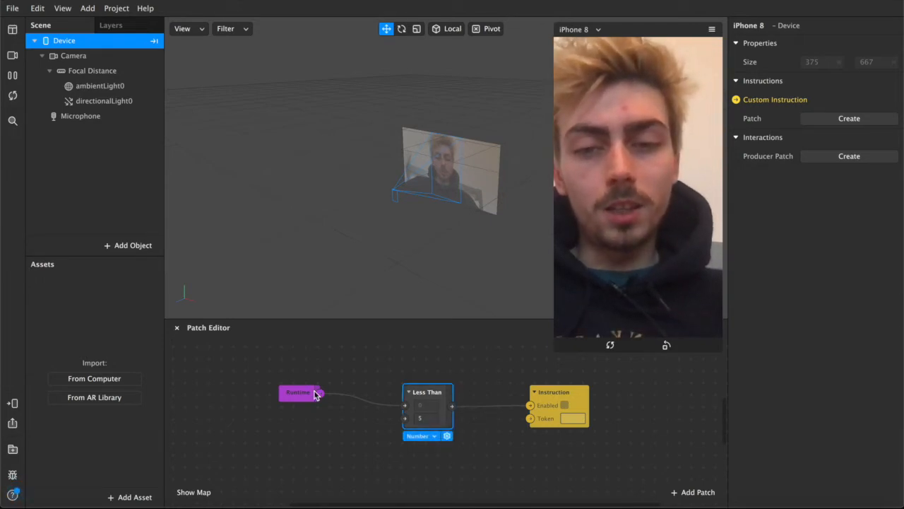
{"action": "left_click", "coordinate": [310, 384]}
{"action": "left_click", "coordinate": [432, 414]}
{"action": "left_click", "coordinate": [434, 436]}
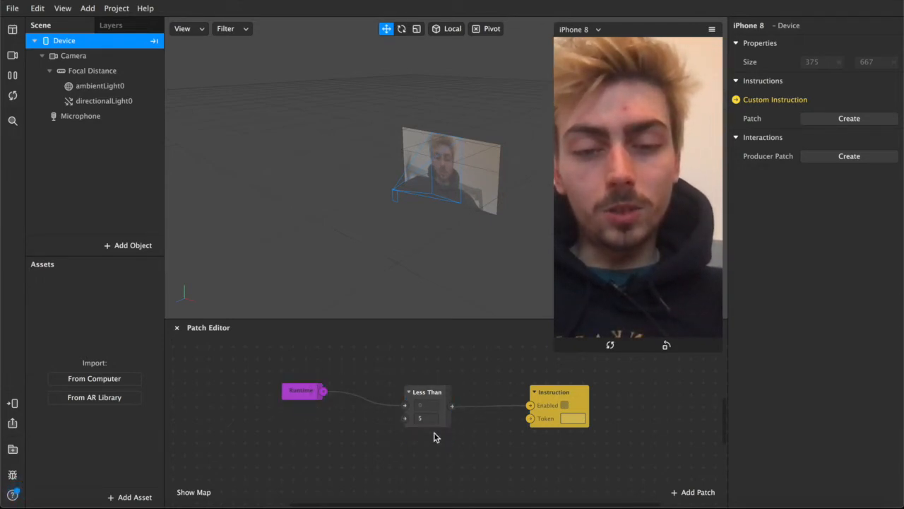
- Browse the Logic patches in the patch library, such as Equals Exactly, Greater Than, If Then Else and Less Or Equal
{"action": "double_click", "coordinate": [375, 384]}
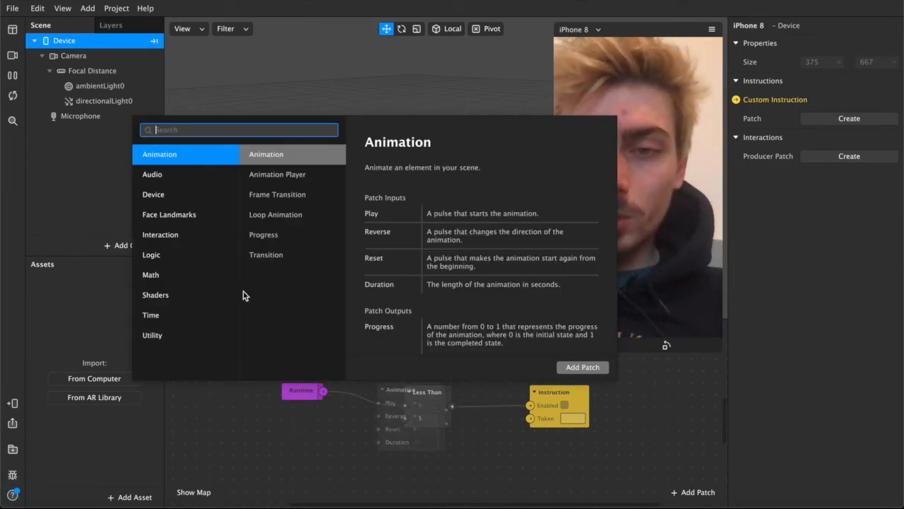
{"action": "left_click", "coordinate": [152, 256]}
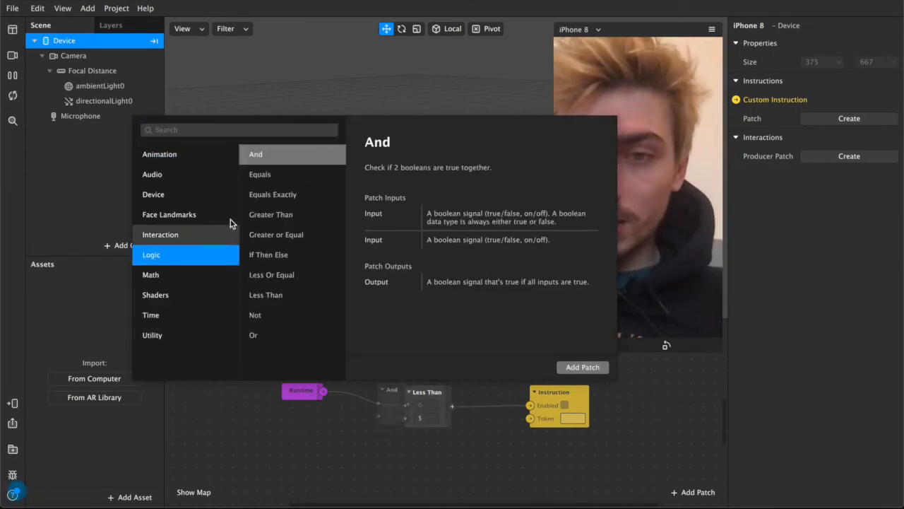
{"action": "left_click", "coordinate": [272, 196]}
{"action": "left_click", "coordinate": [263, 176]}
{"action": "left_click", "coordinate": [275, 236]}
{"action": "left_click", "coordinate": [279, 214]}
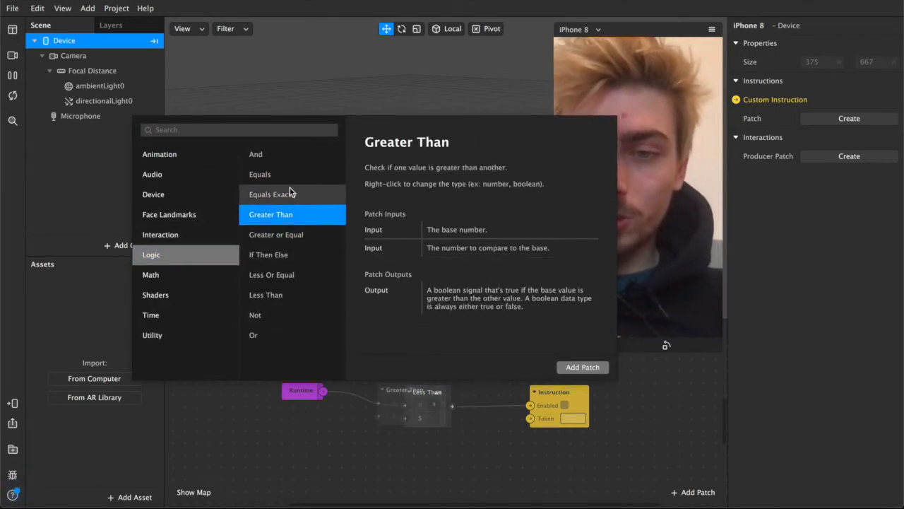
{"action": "left_click", "coordinate": [287, 188]}
{"action": "left_click", "coordinate": [286, 156]}
{"action": "left_click", "coordinate": [303, 254]}
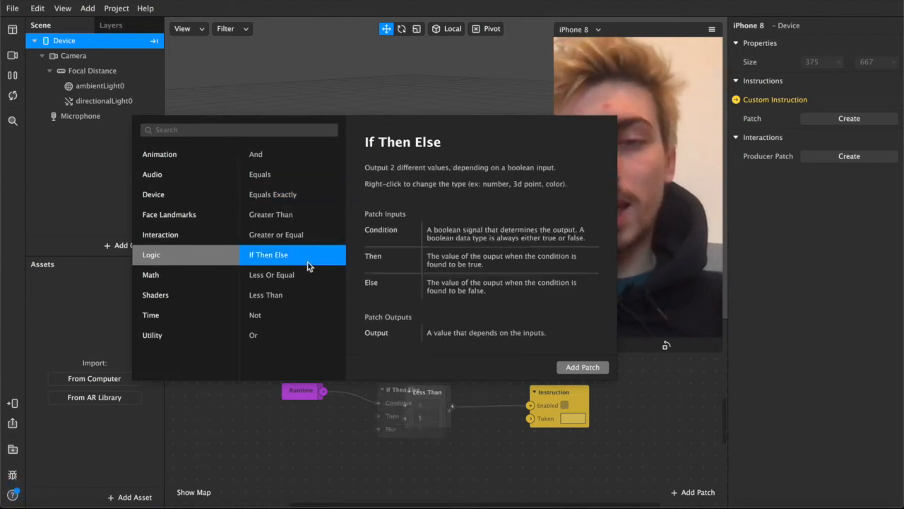
{"action": "left_click", "coordinate": [311, 274]}
{"action": "left_click", "coordinate": [281, 405]}
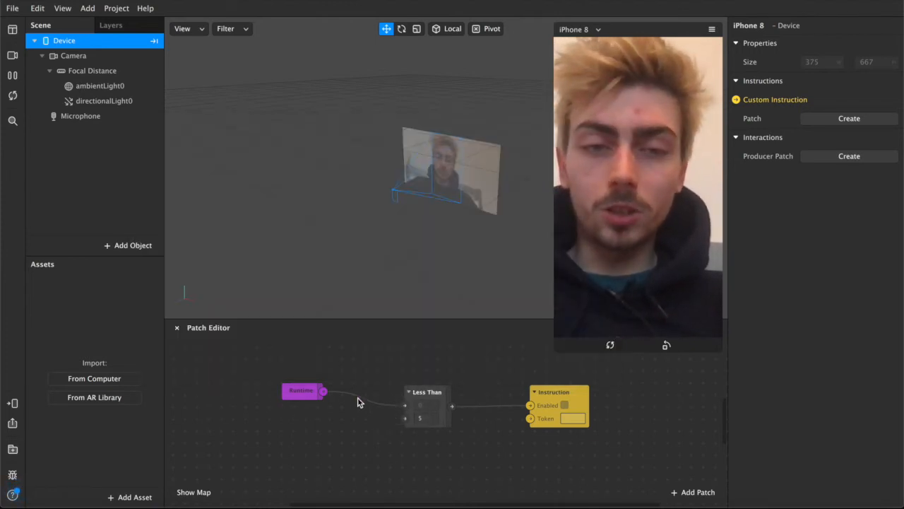
{"action": "left_click_drag", "start_coordinate": [373, 370], "coordinate": [468, 442]}
{"action": "left_click", "coordinate": [467, 439]}
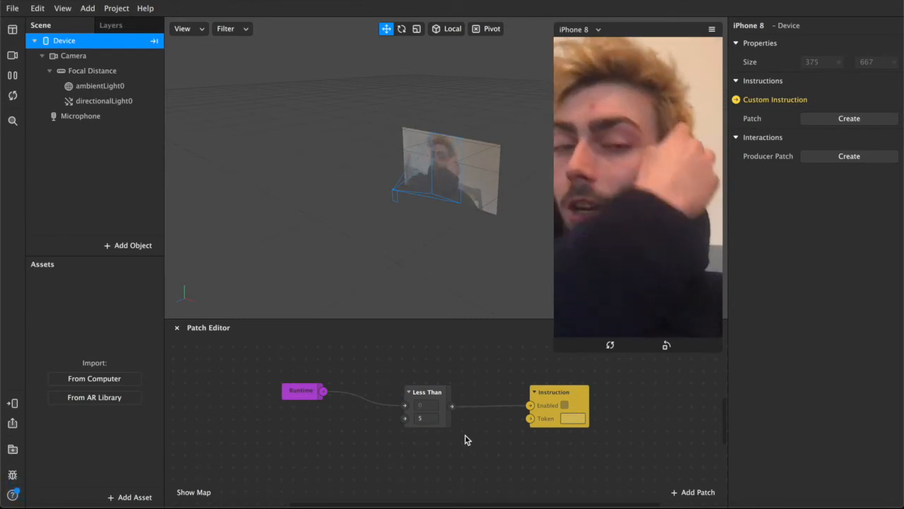
{"action": "left_click", "coordinate": [424, 393]}
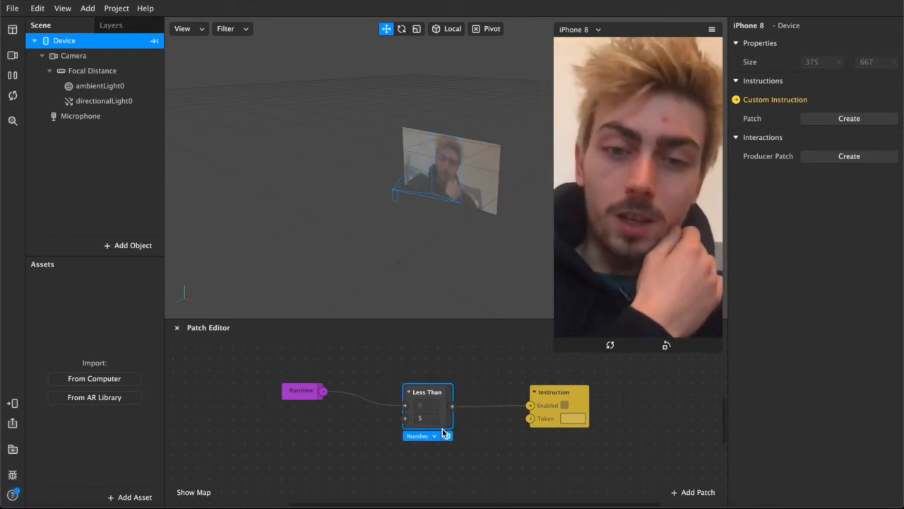
{"action": "left_click", "coordinate": [282, 362]}
{"action": "left_click", "coordinate": [304, 396]}
{"action": "left_click", "coordinate": [341, 368]}
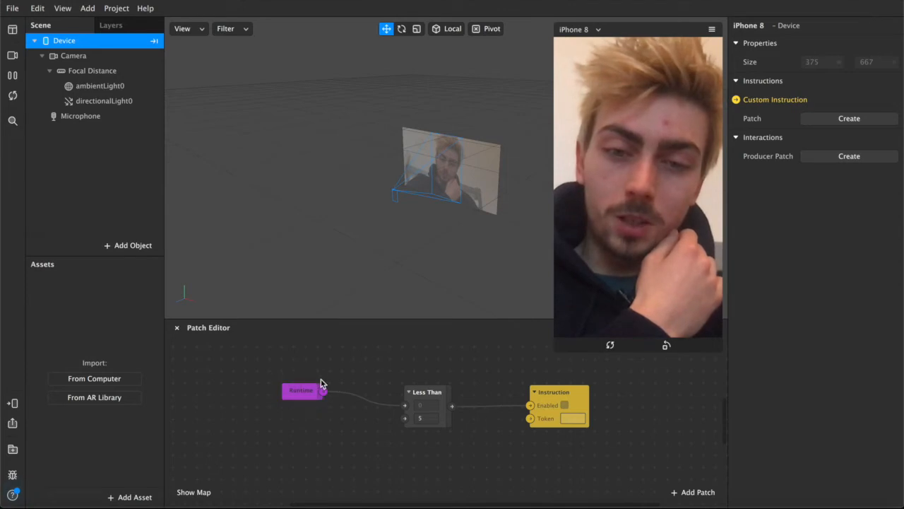
- Shift the Less Than patch slightly and move the Instruction patch up and closer to it
{"action": "left_click", "coordinate": [420, 418]}
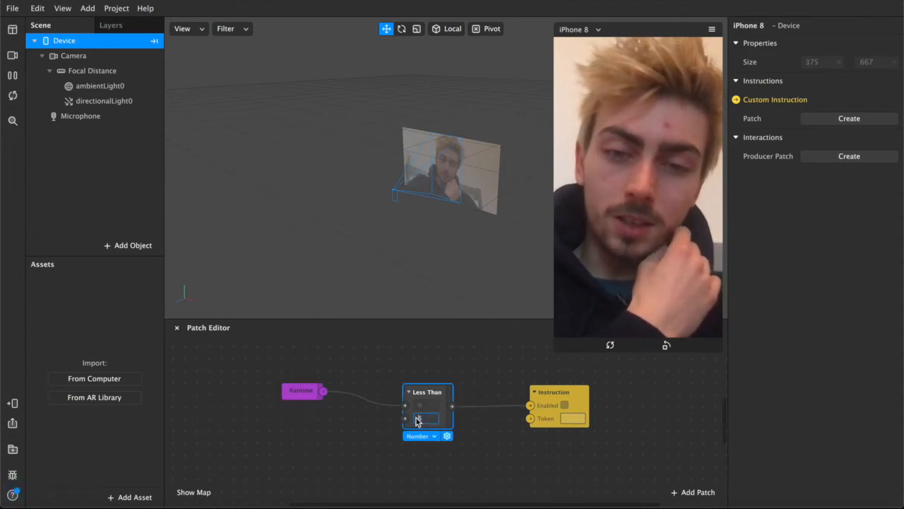
{"action": "left_click_drag", "start_coordinate": [416, 407], "coordinate": [414, 405]}
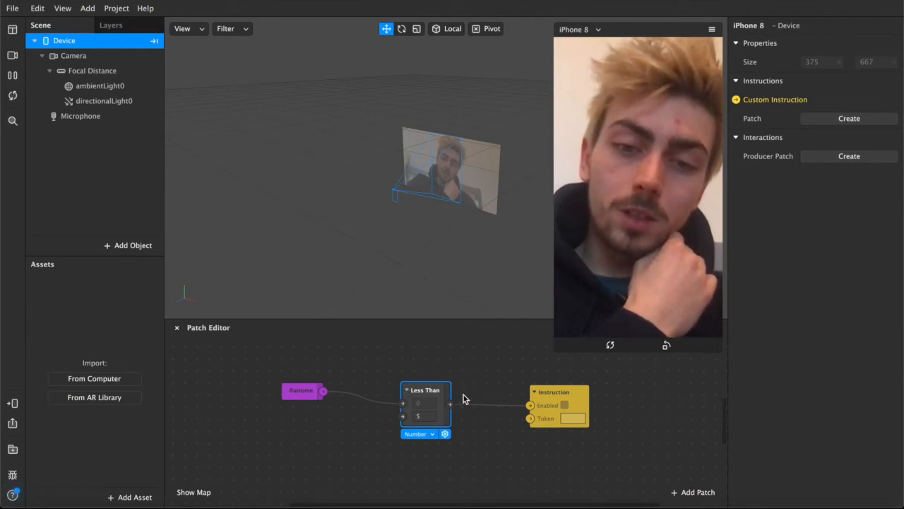
{"action": "left_click_drag", "start_coordinate": [572, 395], "coordinate": [541, 380]}
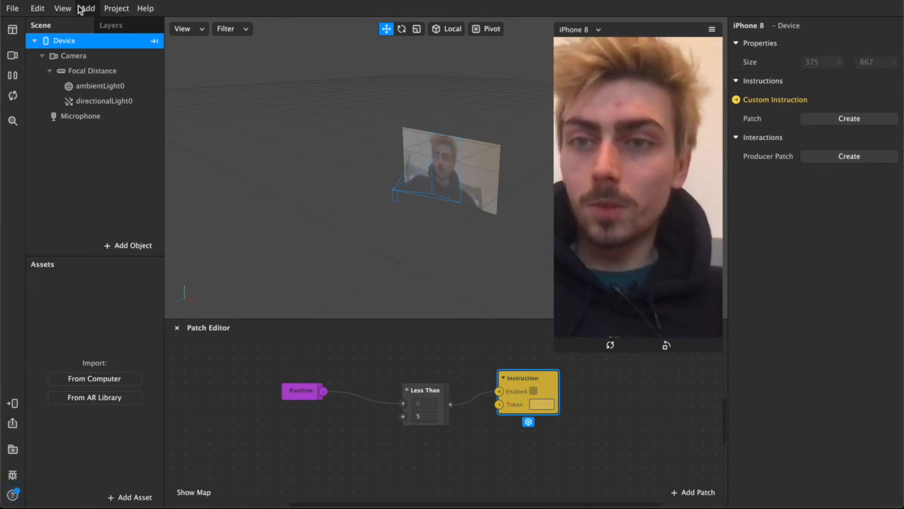
- Open the project's capability properties and expand Instructions down to the Custom Instructions settings
{"action": "left_click", "coordinate": [116, 9]}
{"action": "left_click", "coordinate": [131, 28]}
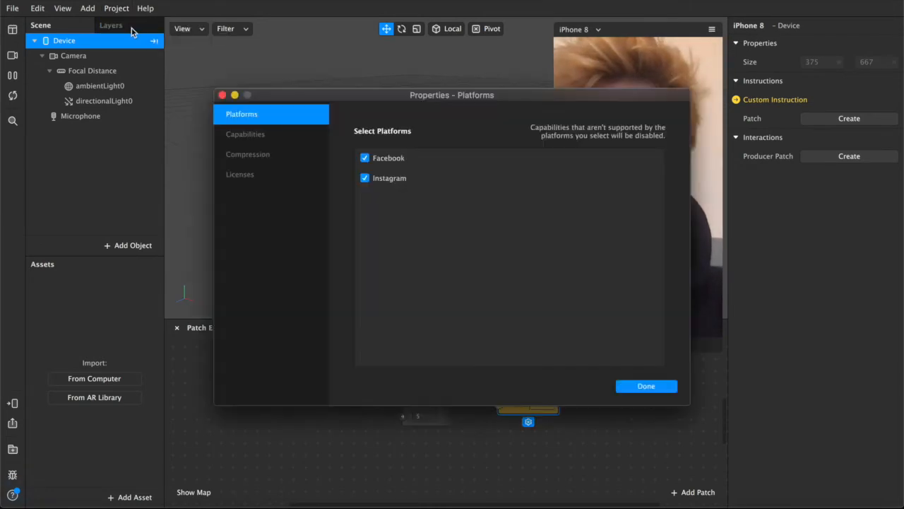
{"action": "left_click", "coordinate": [240, 136]}
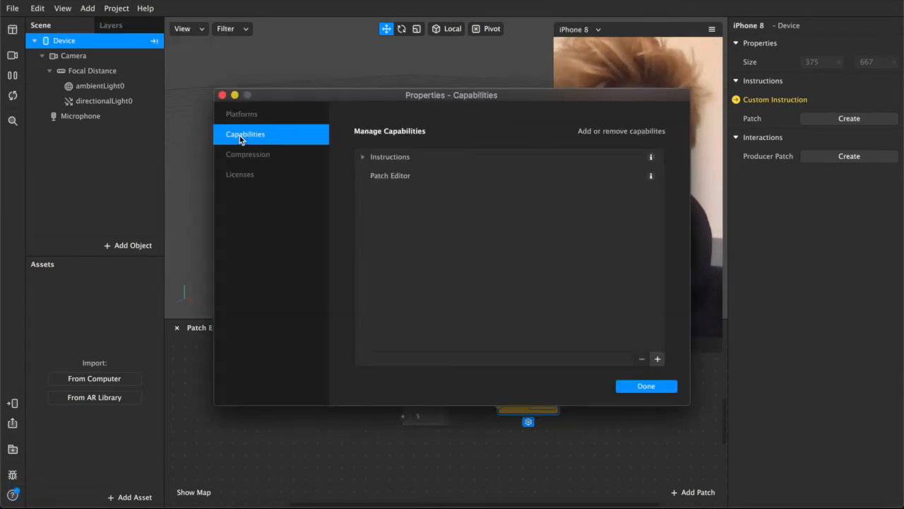
{"action": "left_click", "coordinate": [363, 156]}
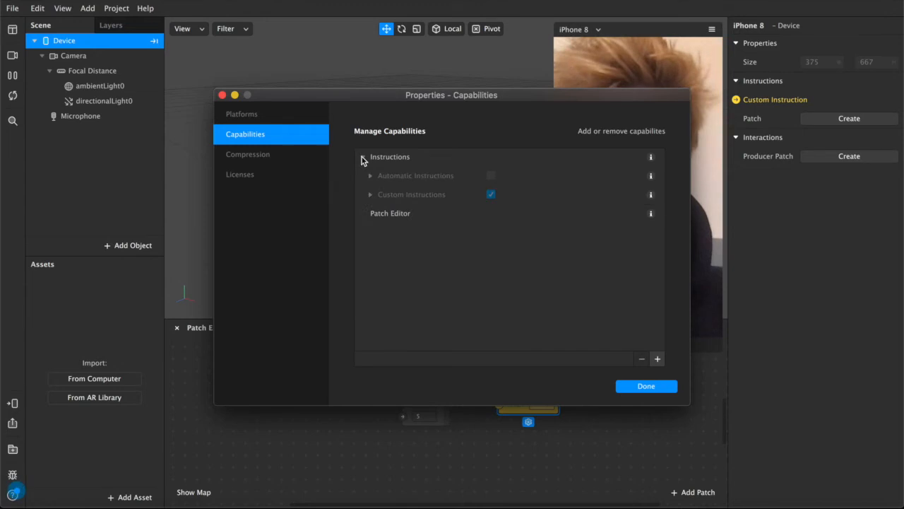
{"action": "left_click", "coordinate": [370, 195]}
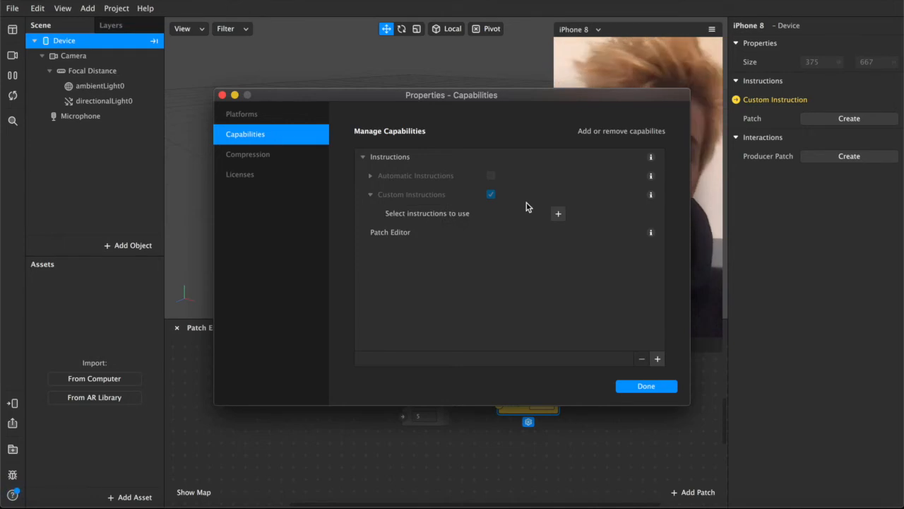
- Find the "Tap to change" instruction and insert it into the project's custom instructions
{"action": "left_click", "coordinate": [558, 214]}
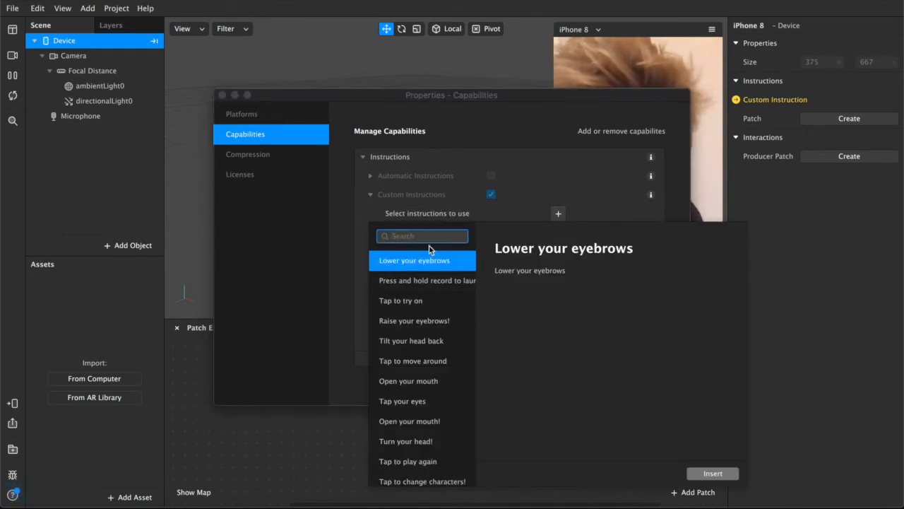
{"action": "scroll", "coordinate": [415, 311], "scroll_direction": "down", "scroll_amount": 5}
{"action": "scroll", "coordinate": [415, 311], "scroll_direction": "down", "scroll_amount": 4}
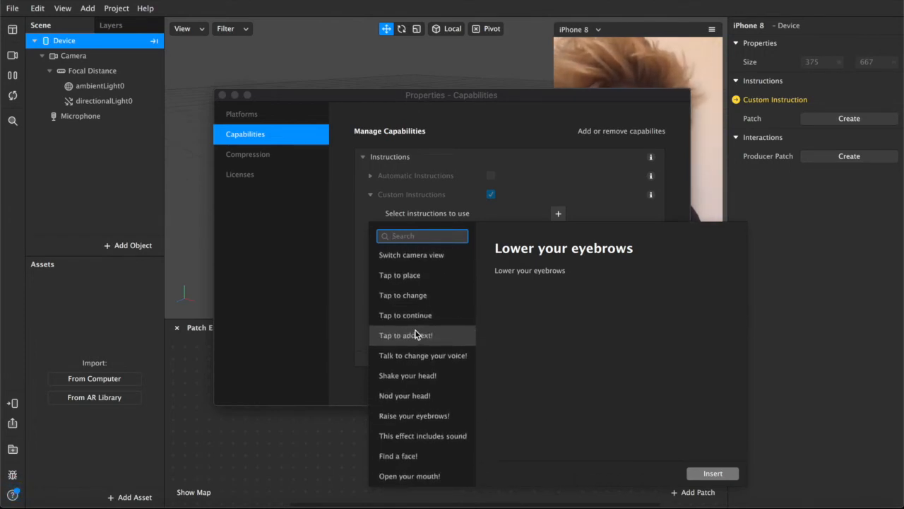
{"action": "scroll", "coordinate": [415, 334], "scroll_direction": "up", "scroll_amount": 9}
{"action": "left_click", "coordinate": [410, 236]}
{"action": "type", "text": "tap to change"}
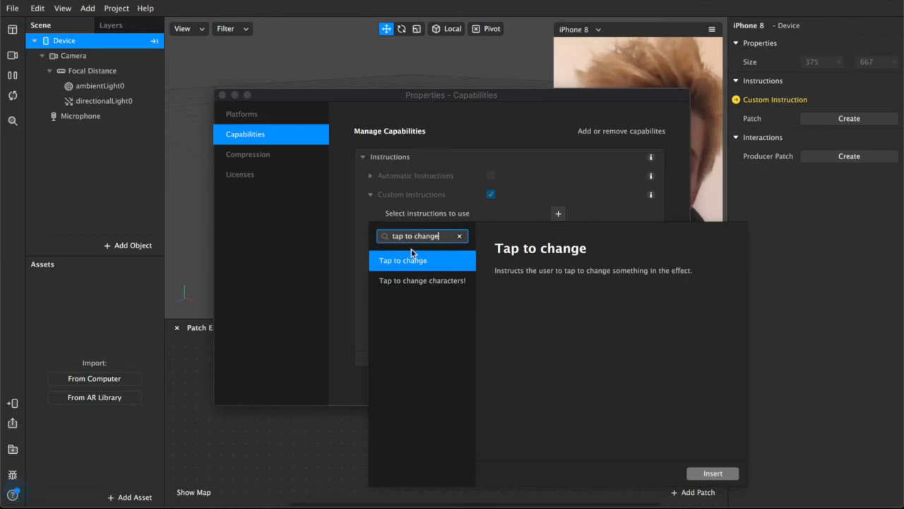
{"action": "left_click", "coordinate": [414, 263]}
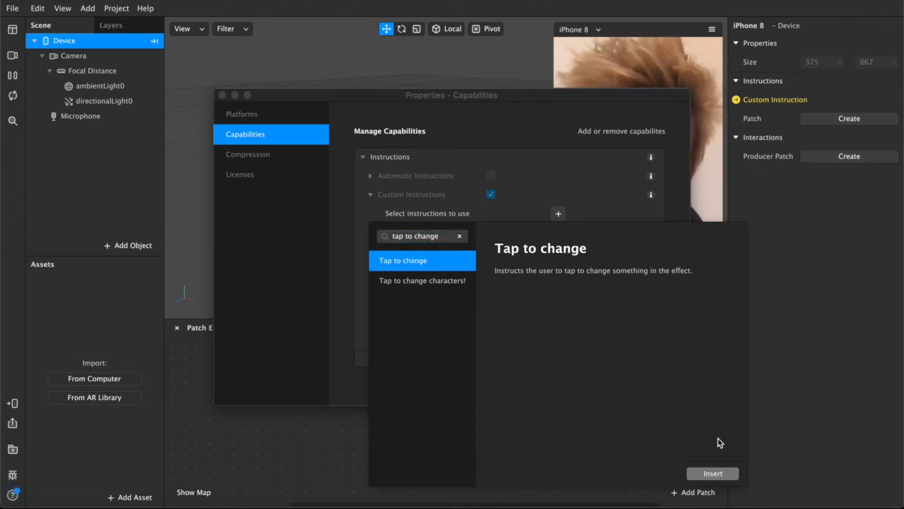
{"action": "left_click", "coordinate": [696, 474]}
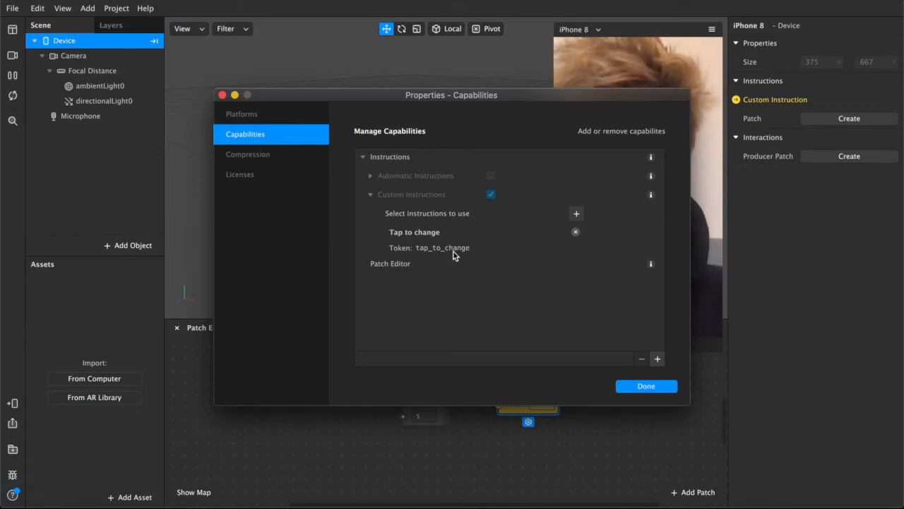
- Copy the tap_to_change token, close the project properties and paste it as the Instruction patch's Token
{"action": "double_click", "coordinate": [434, 248]}
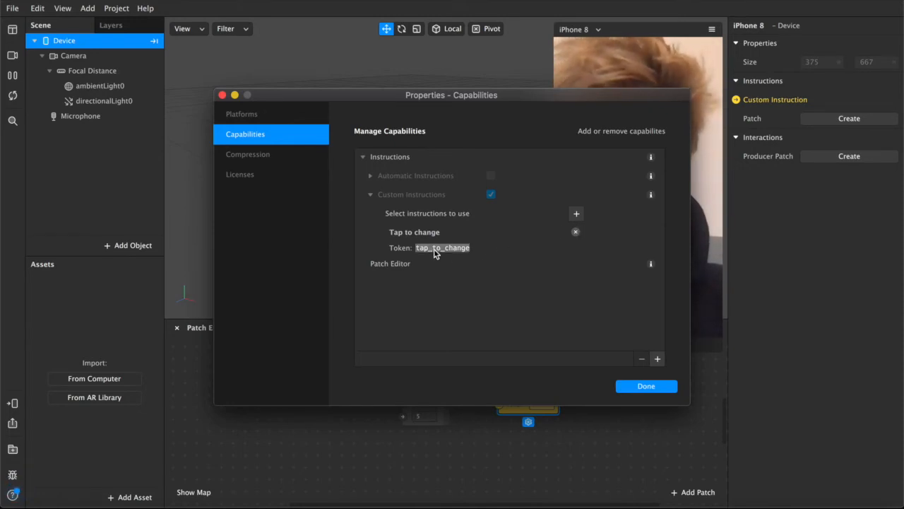
{"action": "left_click", "coordinate": [647, 386]}
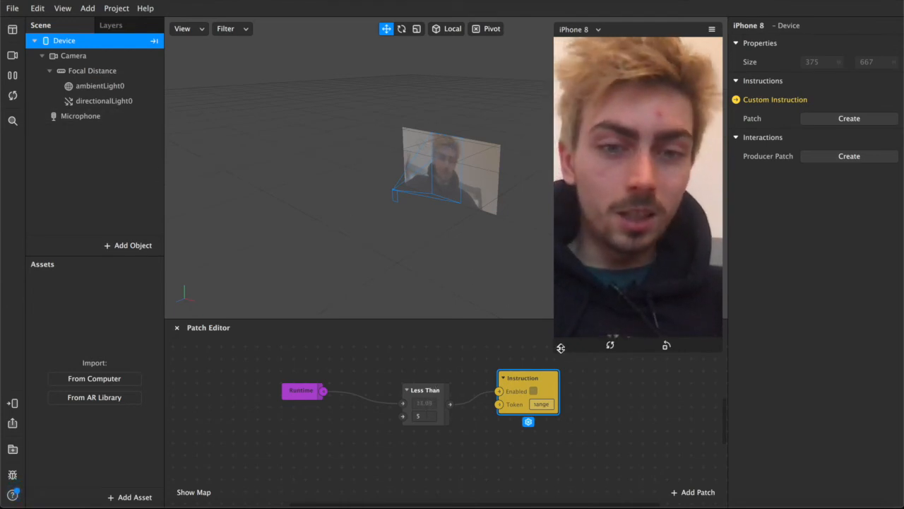
- Pause, resume and restart the effect to preview when the "Tap to change" instruction is displayed
{"action": "left_click", "coordinate": [11, 76]}
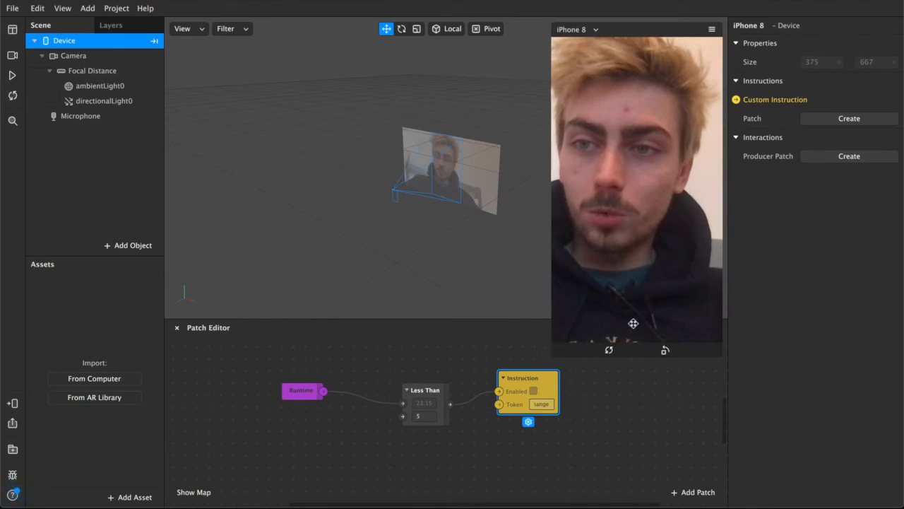
{"action": "left_click", "coordinate": [13, 76]}
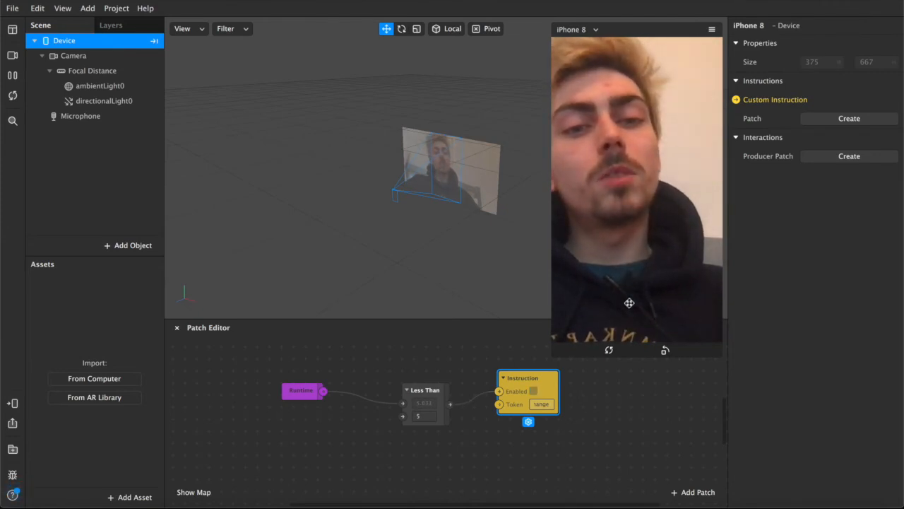
{"action": "left_click", "coordinate": [12, 98]}
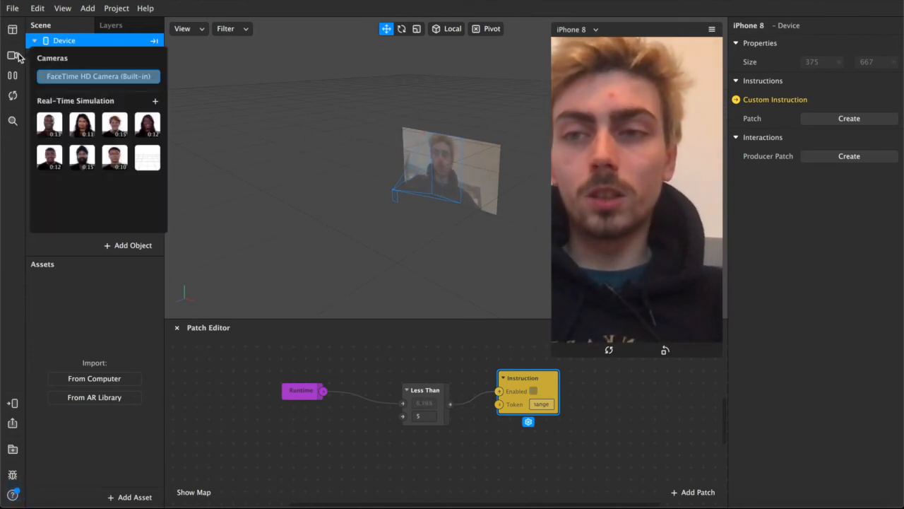
{"action": "left_click", "coordinate": [8, 99]}
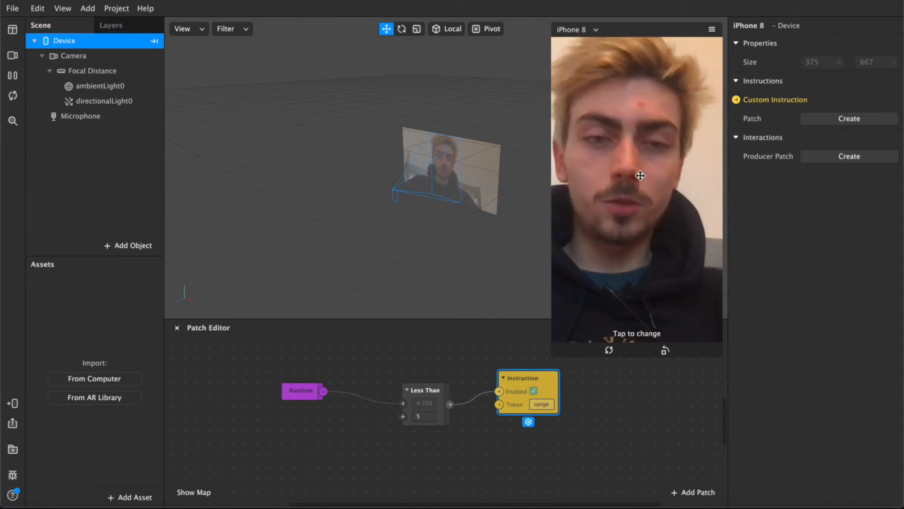
{"action": "left_click", "coordinate": [10, 96]}
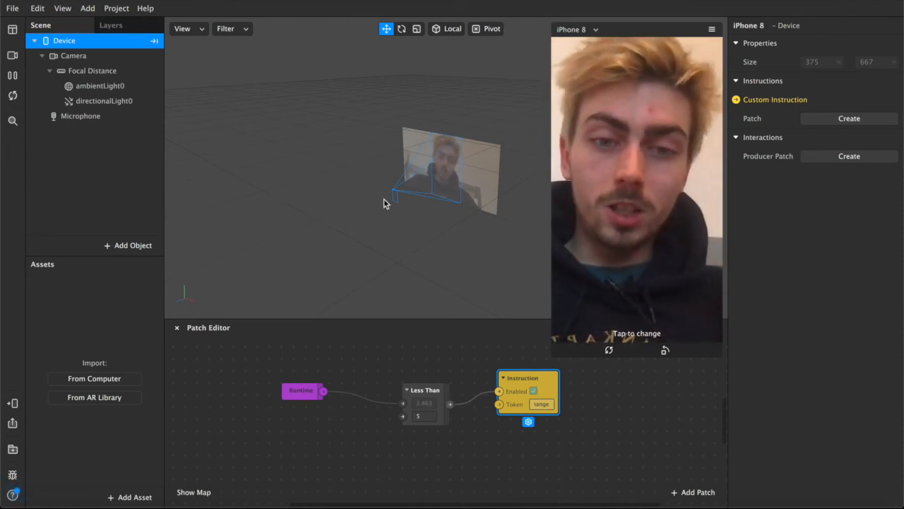
{"action": "left_click_drag", "start_coordinate": [612, 431], "coordinate": [248, 368]}
{"action": "left_click", "coordinate": [360, 351]}
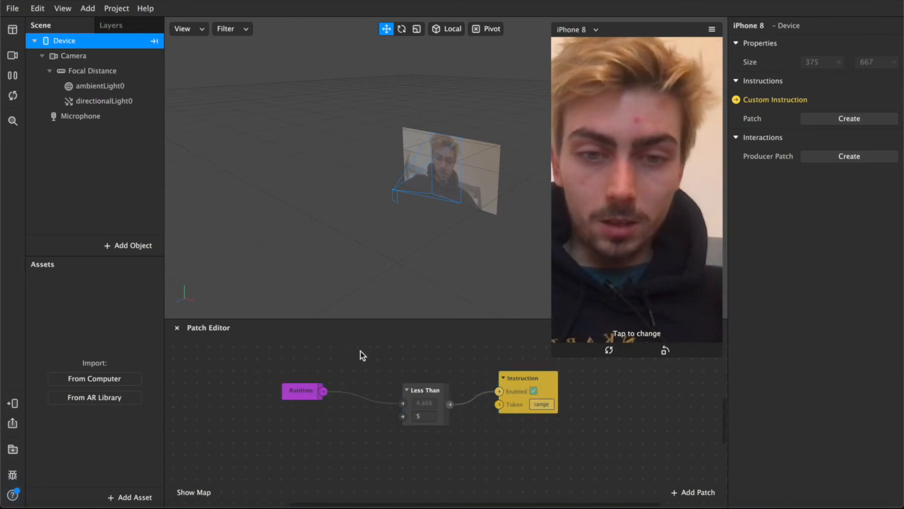
{"action": "left_click_drag", "start_coordinate": [330, 352], "coordinate": [601, 408]}
{"action": "left_click", "coordinate": [601, 408]}
{"action": "left_click", "coordinate": [116, 8]}
{"action": "left_click", "coordinate": [305, 399]}
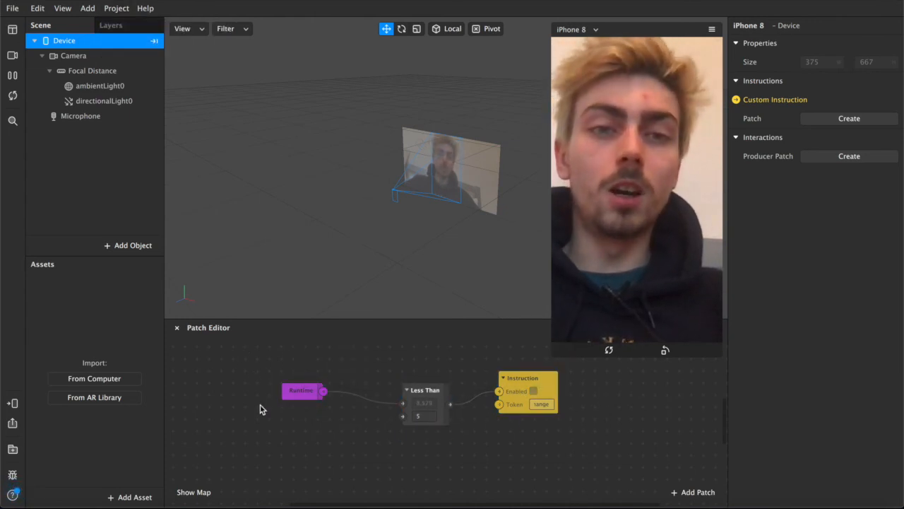